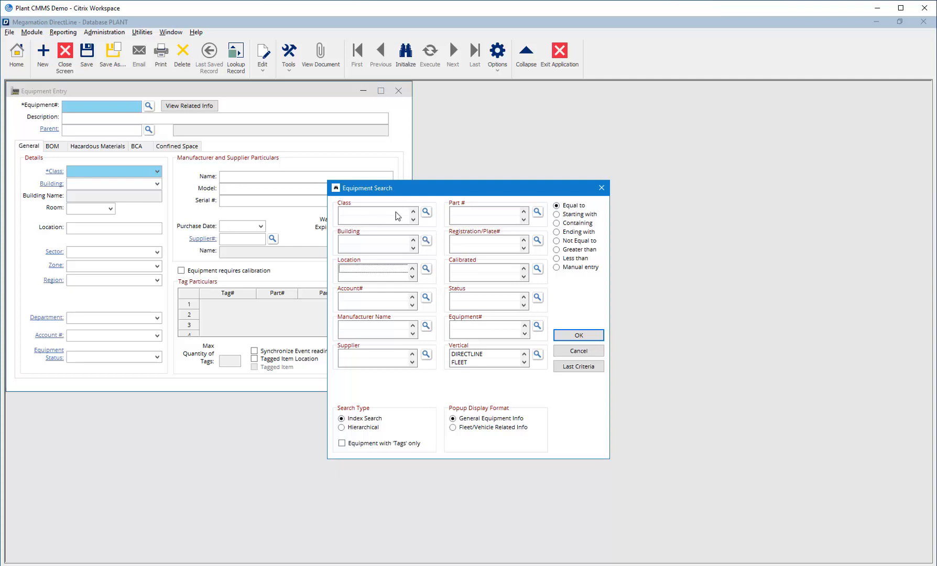
# Search for equipment with the class CONVEYOR.
pyautogui.click(427, 212)
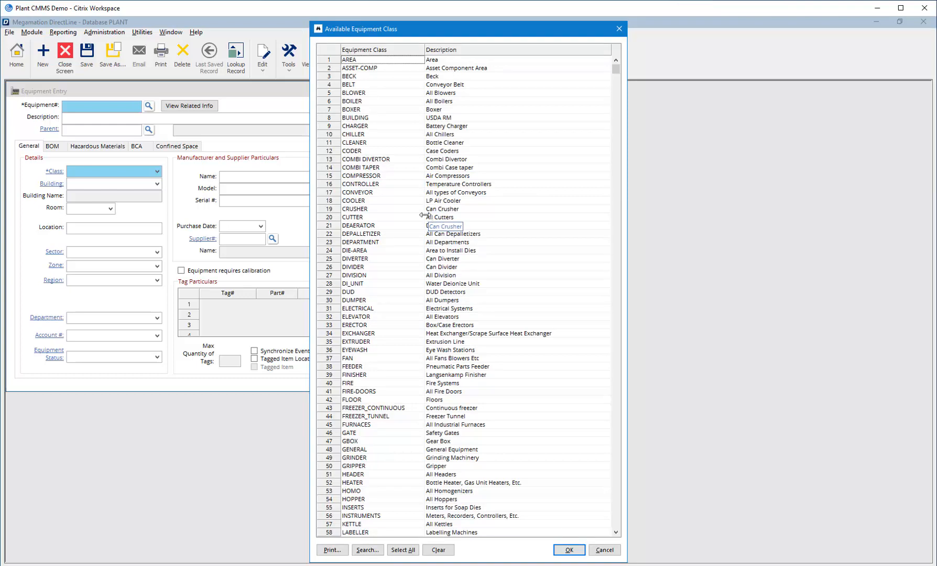
pyautogui.click(373, 193)
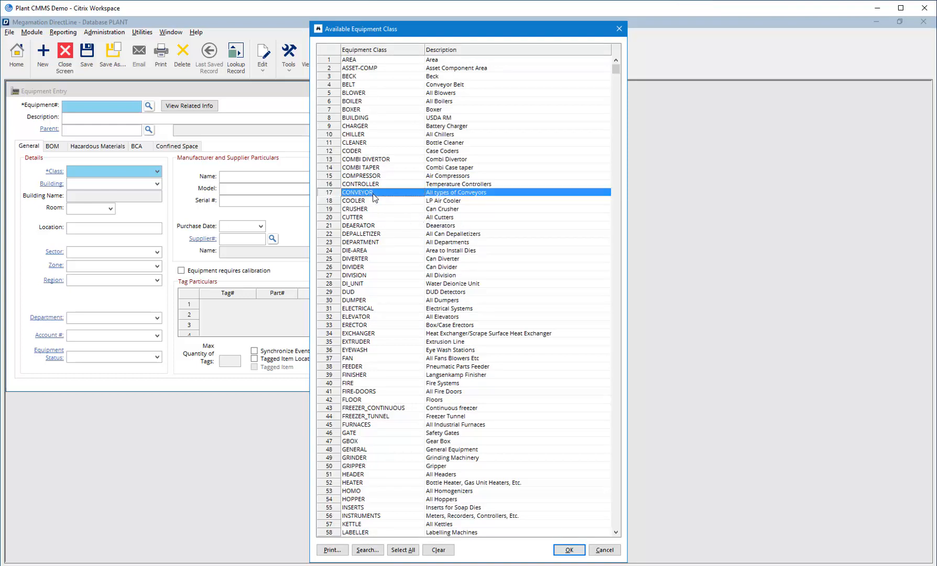
pyautogui.click(562, 549)
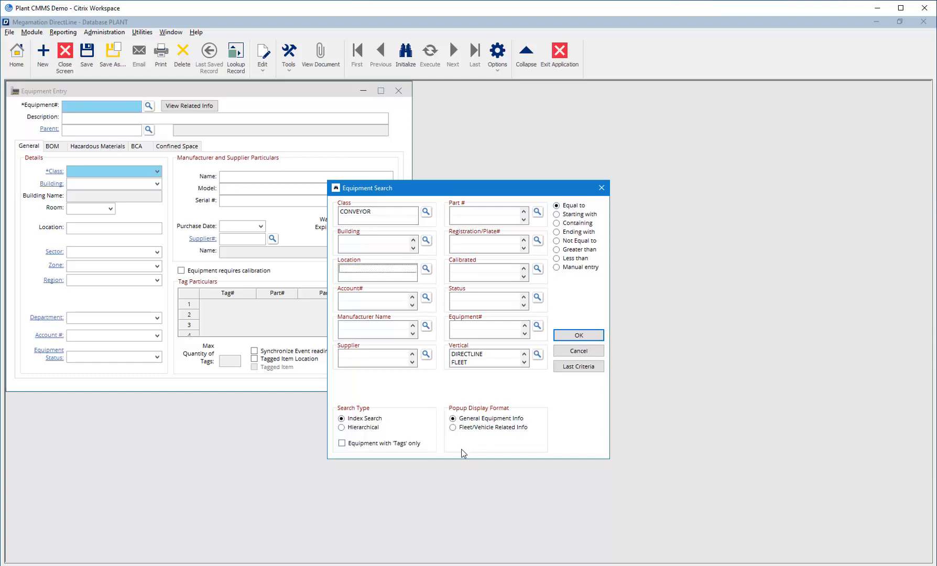
pyautogui.click(586, 335)
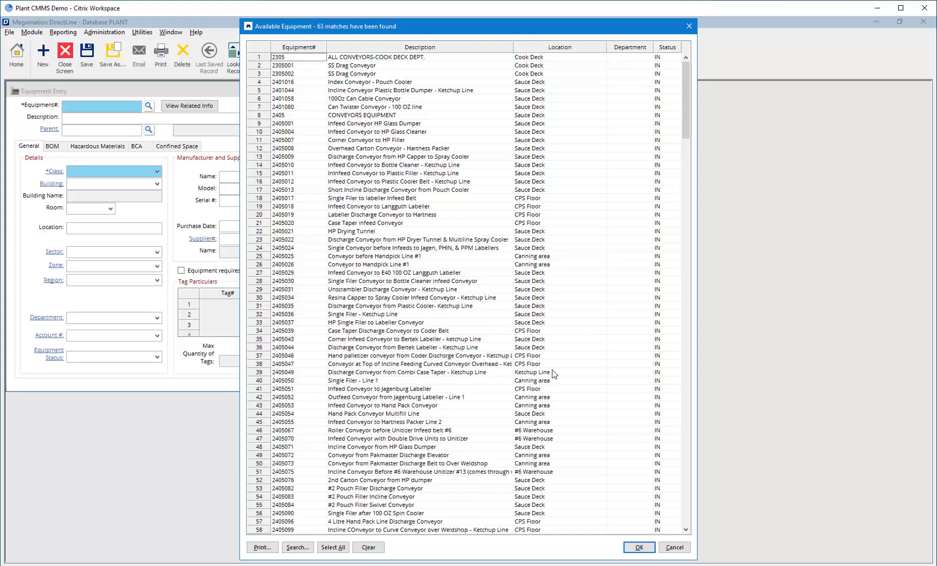
# Find "roller" in the list of matching equipment and open the matching roller conveyor record.
pyautogui.click(297, 547)
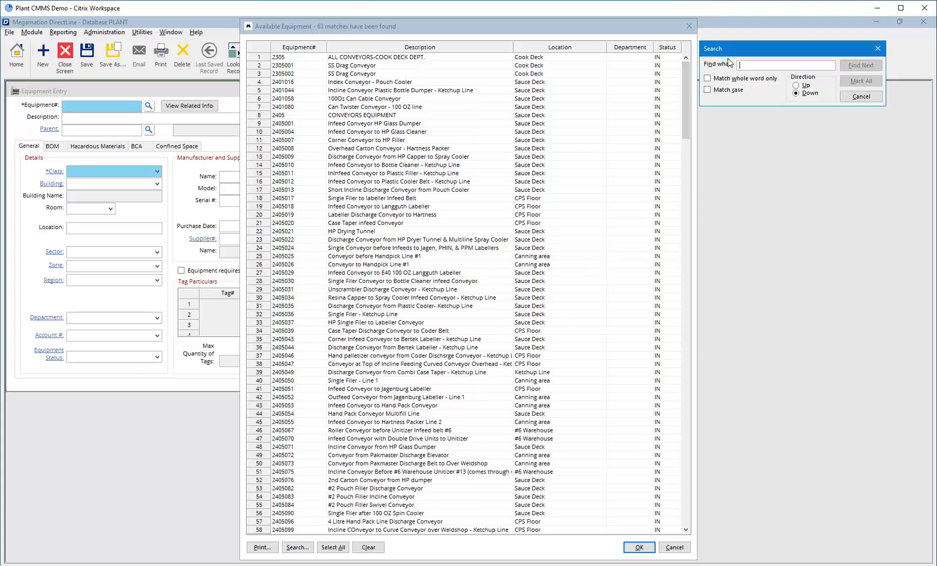
pyautogui.write('ro')
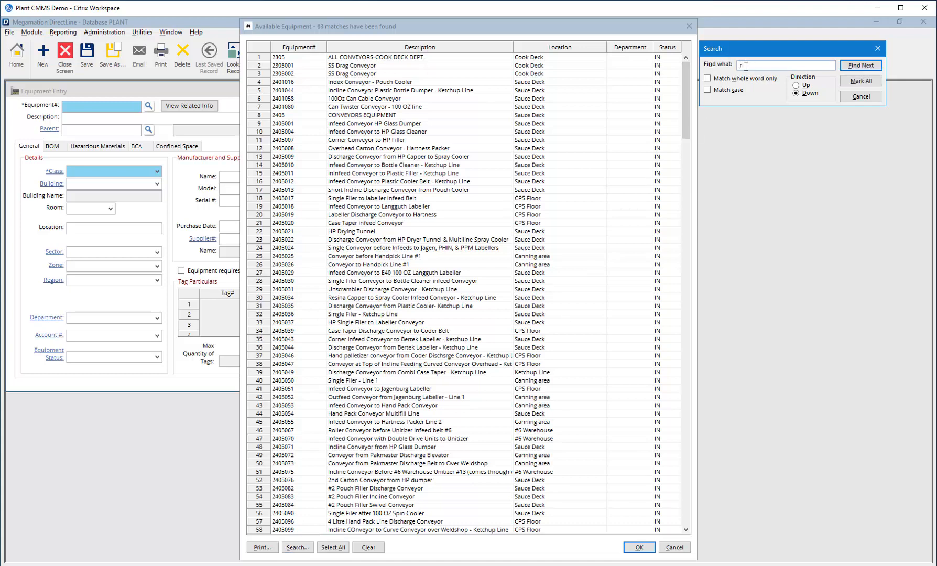
pyautogui.write('ller')
pyautogui.click(863, 68)
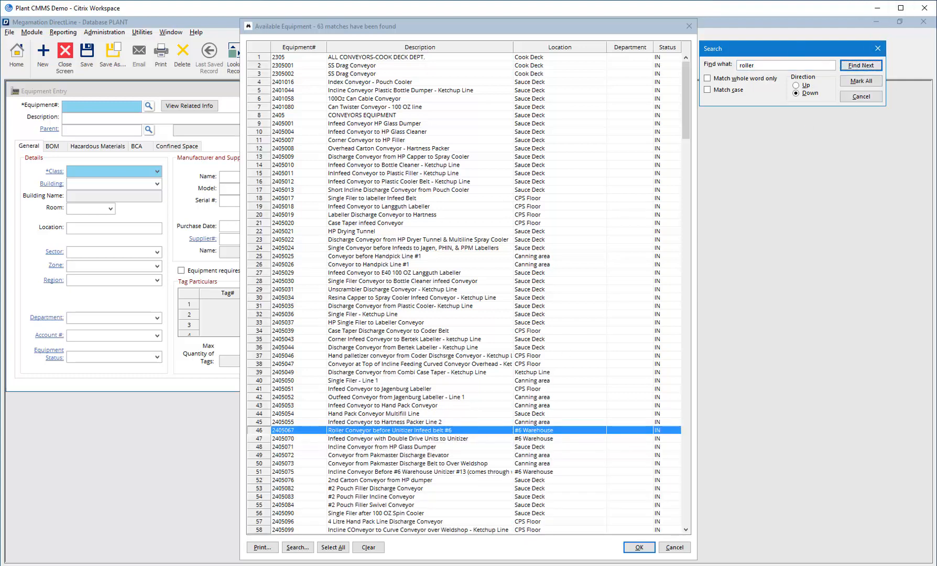
pyautogui.click(634, 547)
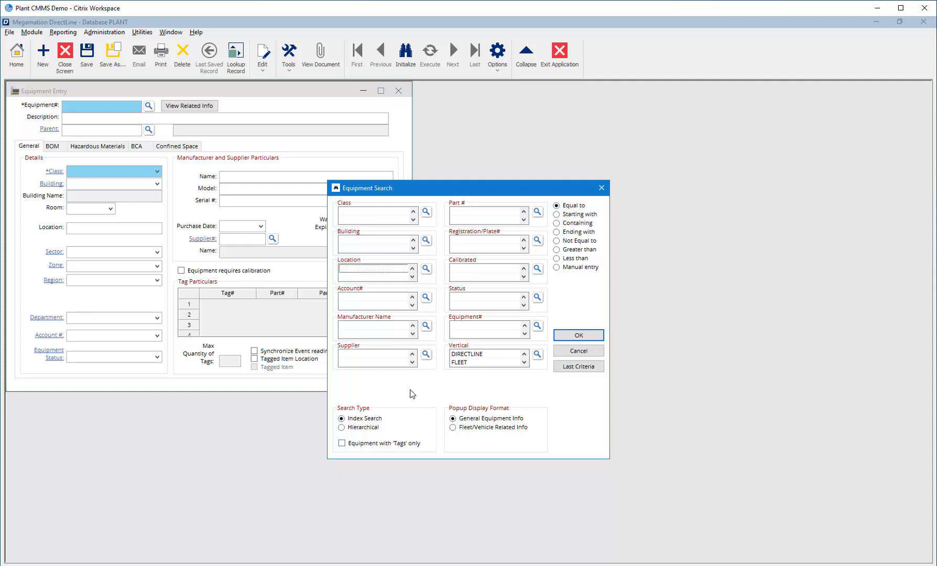
# Reload the last equipment search criteria and add the building PLANT (Food Production Plant).
pyautogui.click(590, 366)
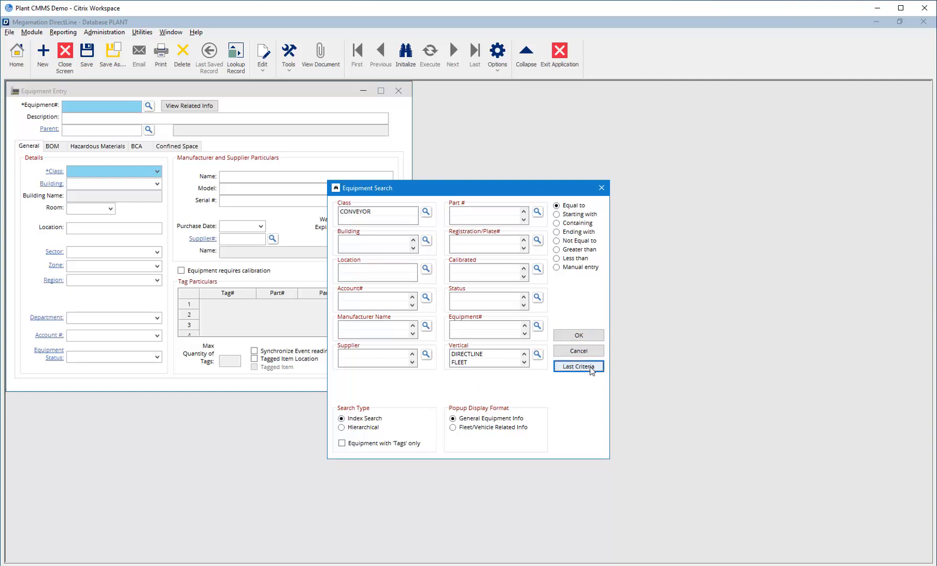
pyautogui.click(426, 242)
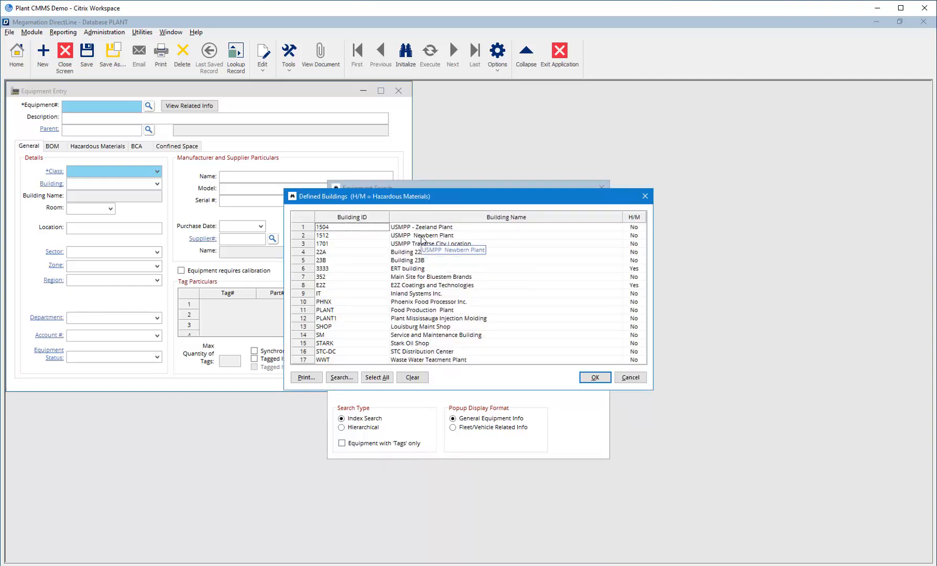
pyautogui.click(327, 311)
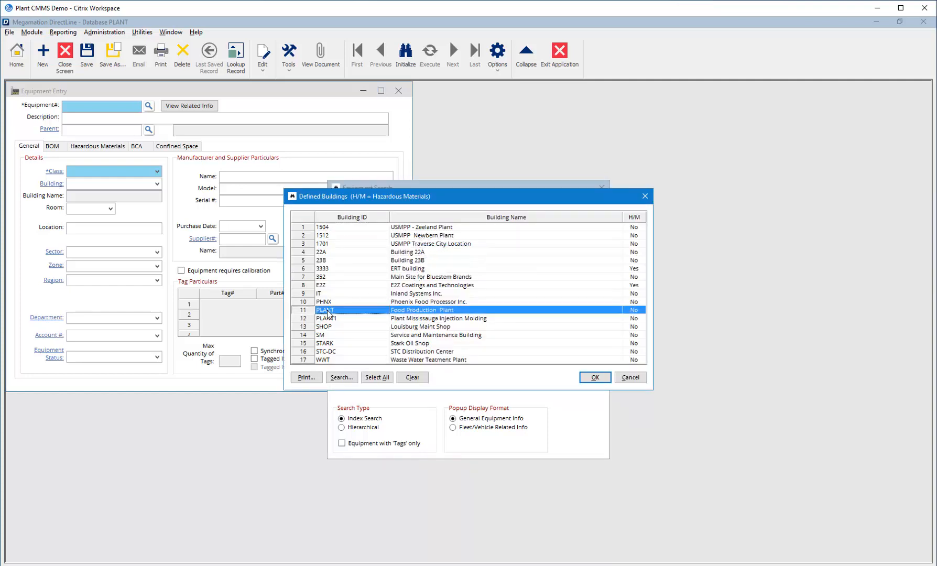
pyautogui.click(596, 378)
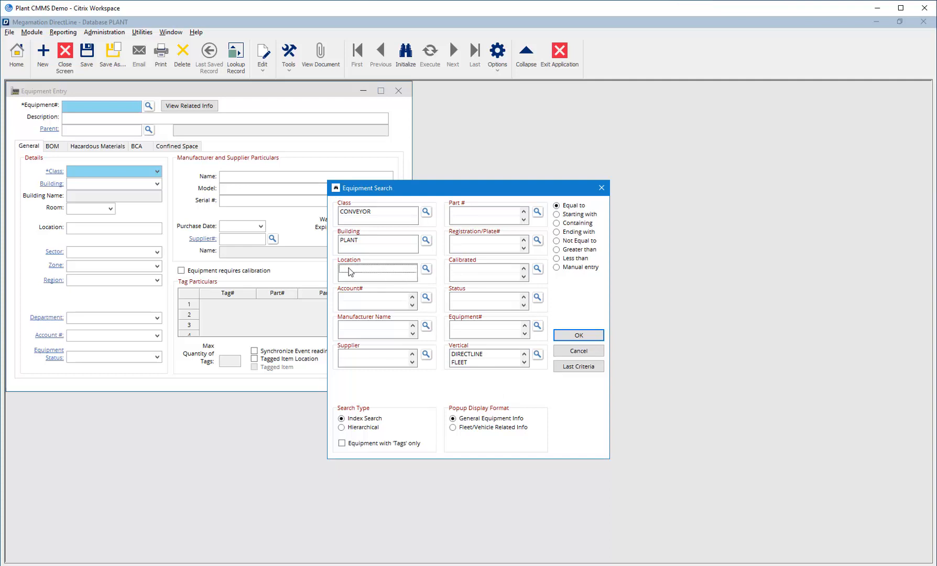
# Search with a location containing "Sauce" and open the ketchup line conveyor feeding the Plastic Filler, equipment 2405011.
pyautogui.write('Sauce')
pyautogui.click(556, 224)
pyautogui.click(576, 336)
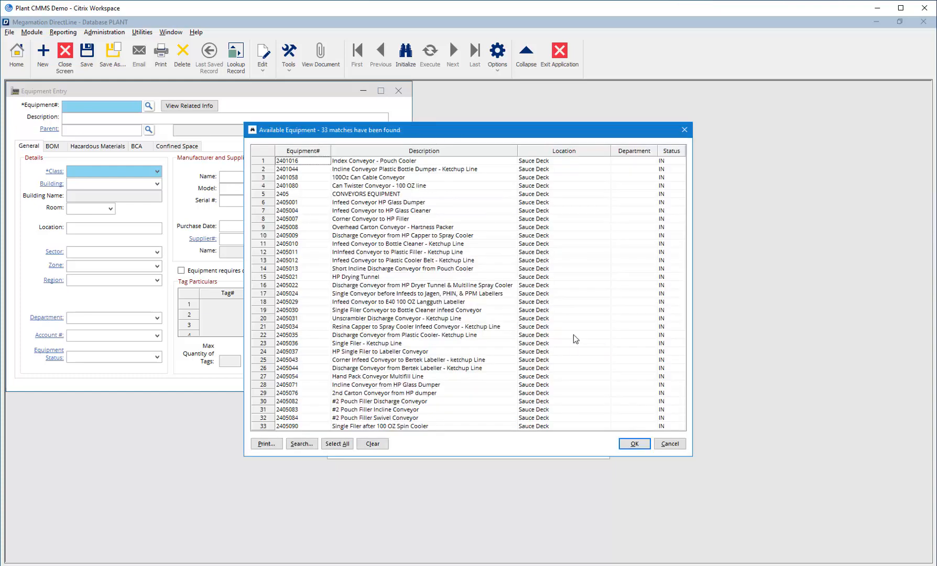
pyautogui.click(369, 253)
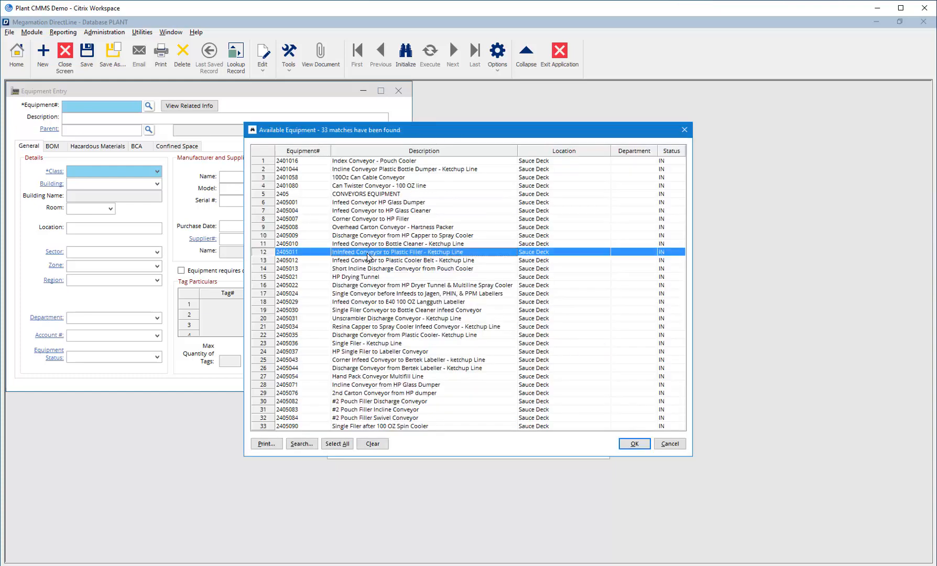
pyautogui.click(635, 445)
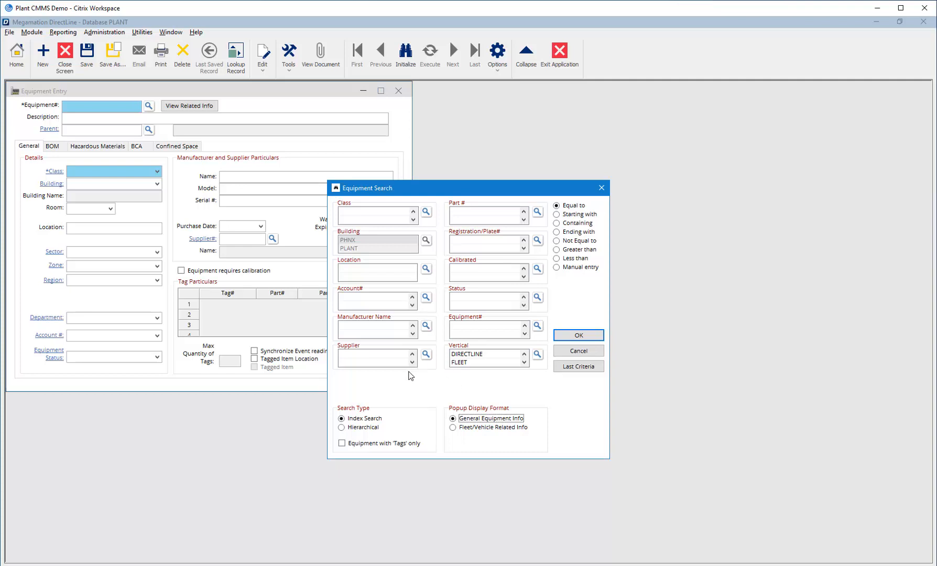
# Use the hierarchical search to browse PLANT, SAUCE Division and SAUCE Plant Department, and open 2404 Pumps Equipment.
pyautogui.click(341, 426)
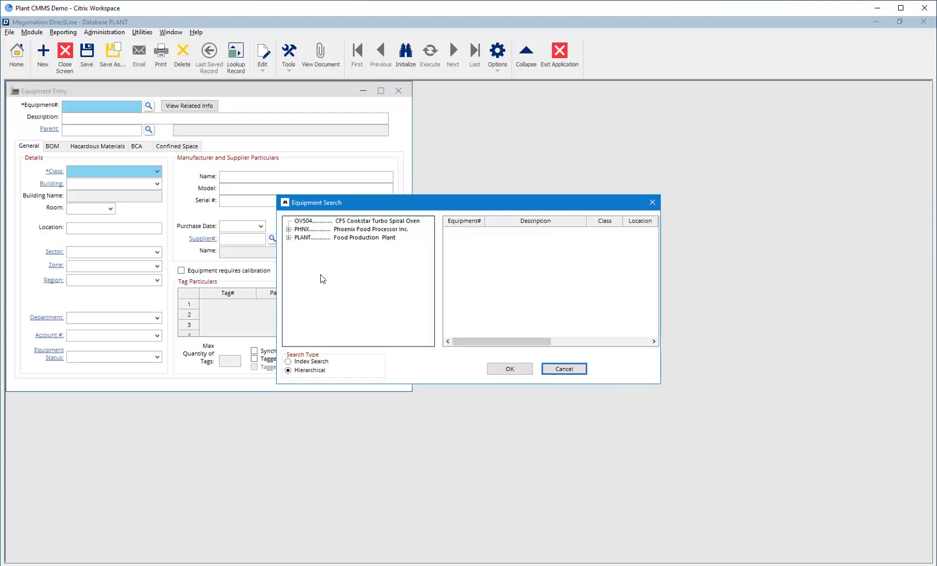
pyautogui.click(289, 239)
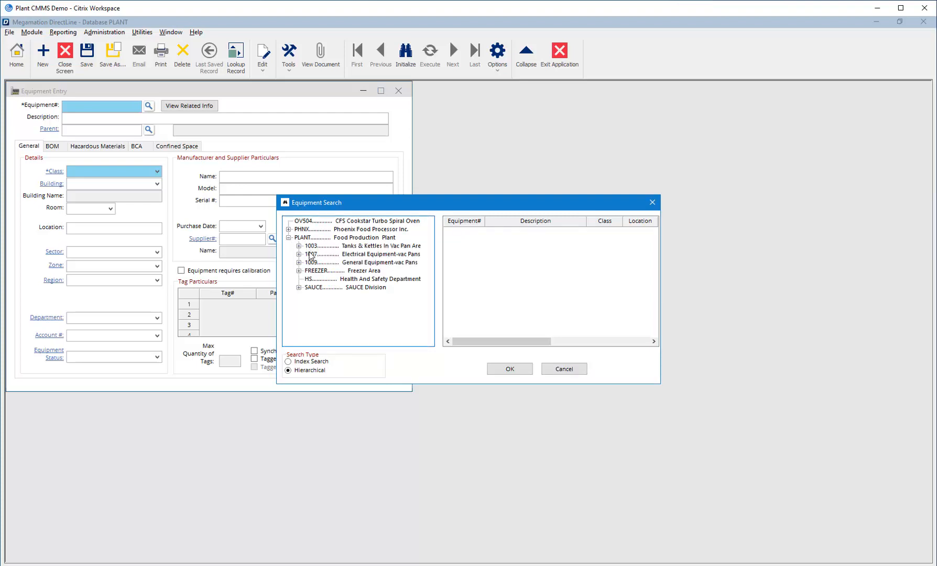
pyautogui.click(300, 288)
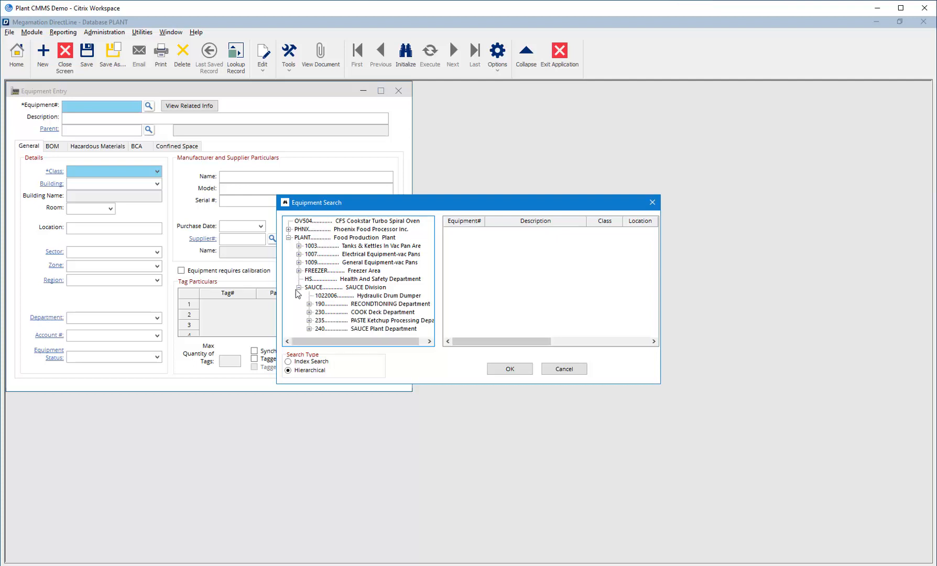
pyautogui.click(365, 329)
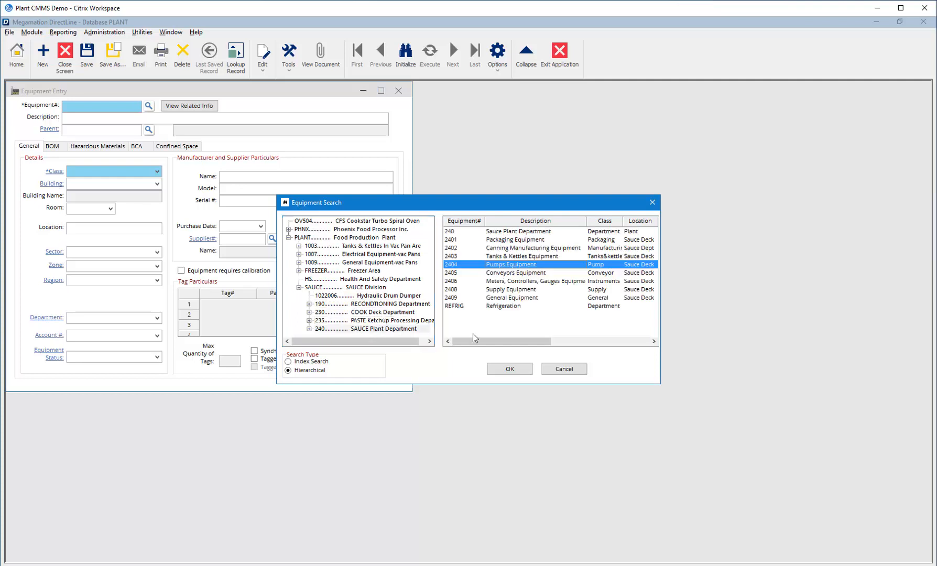
pyautogui.click(510, 368)
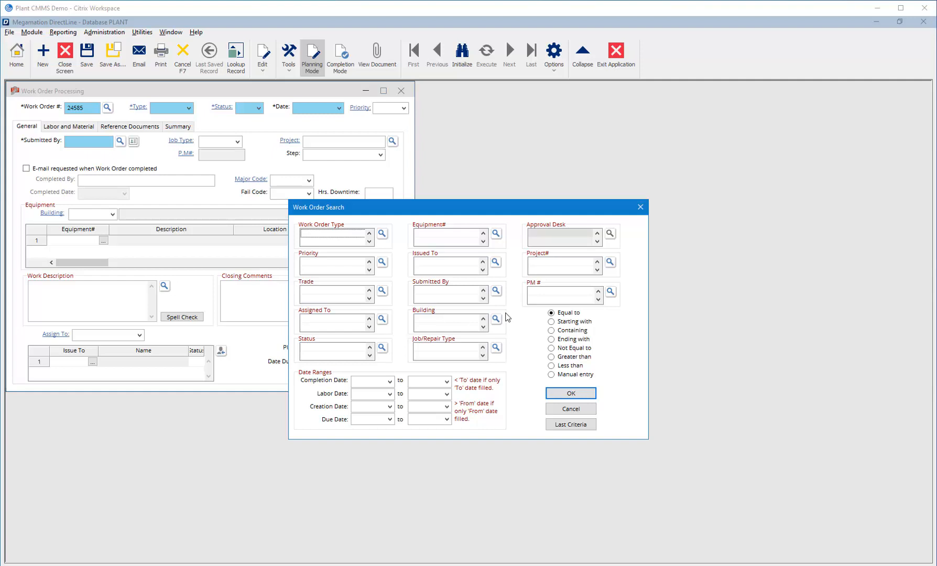
# Search for work orders of types PM, PMC and PMI, and accept the resulting list.
pyautogui.click(383, 237)
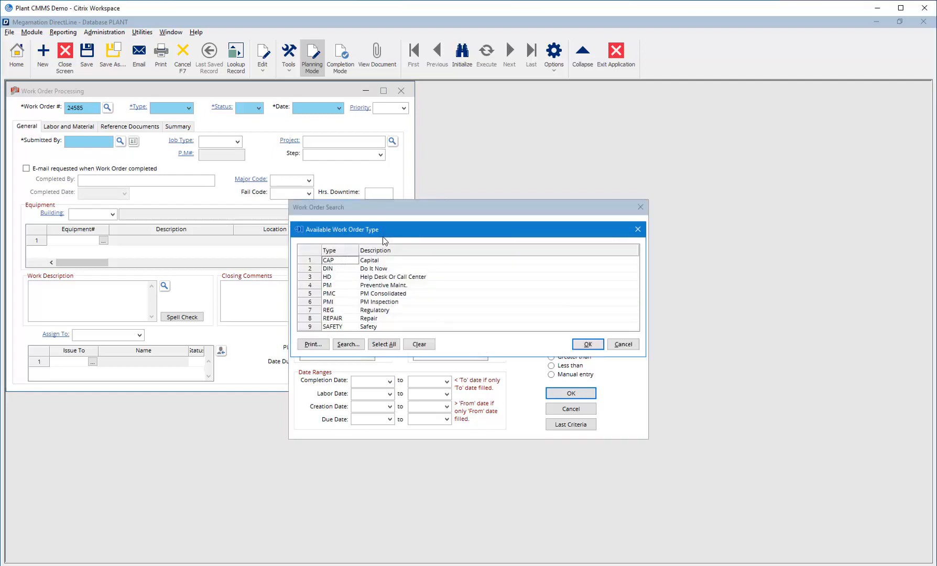
pyautogui.moveTo(334, 284); pyautogui.dragTo(335, 303)
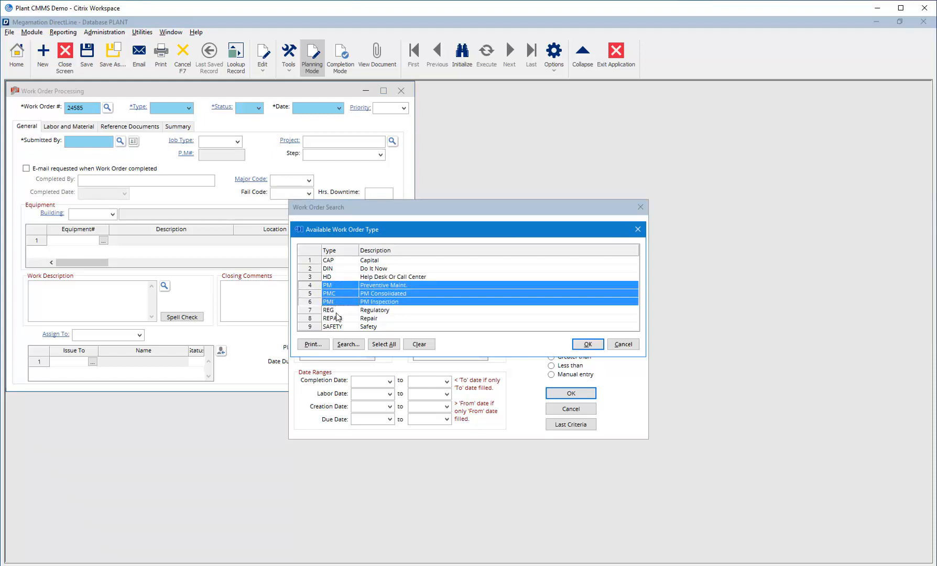
pyautogui.click(586, 344)
pyautogui.click(569, 393)
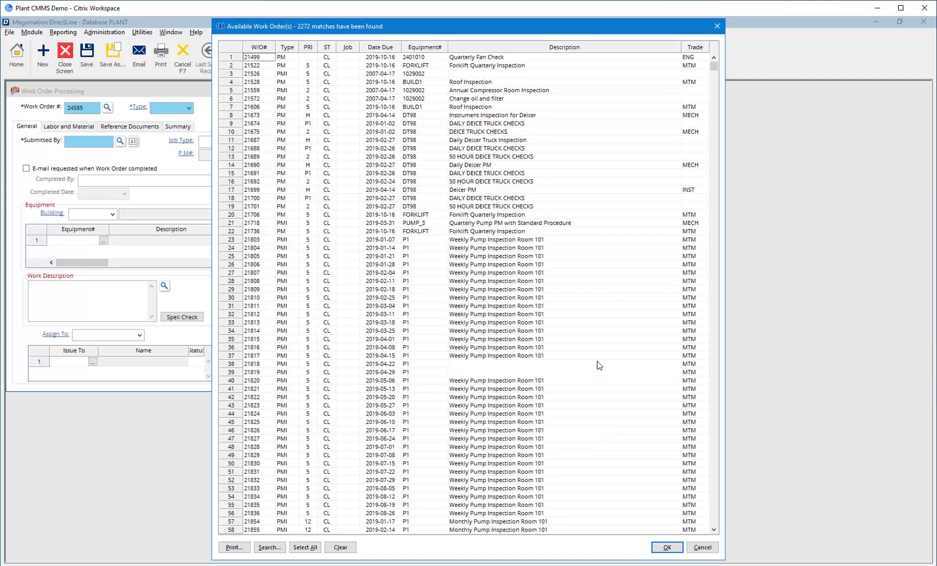
pyautogui.click(666, 547)
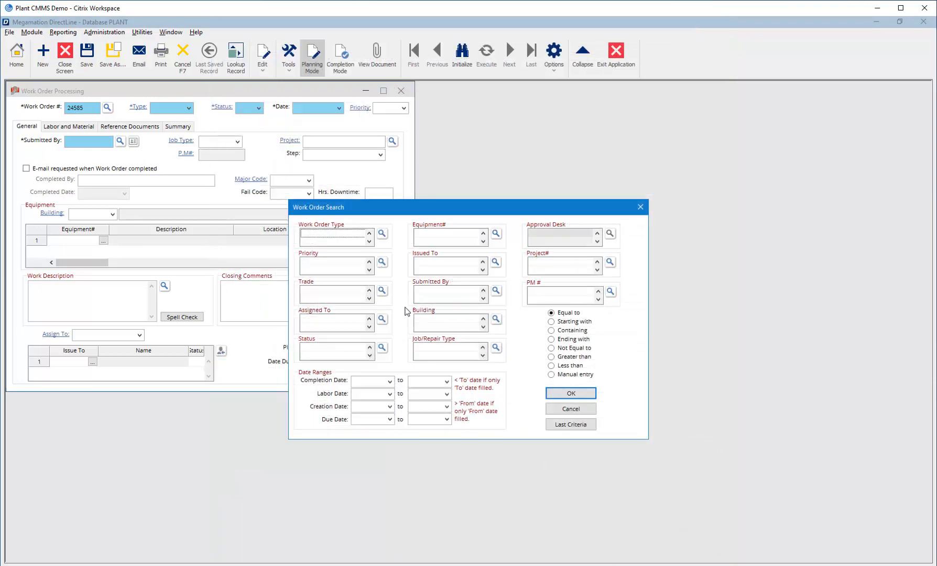
# Reload the last work order criteria and search with the status not equal to CA (Cancelled) or CL (Closed).
pyautogui.click(571, 431)
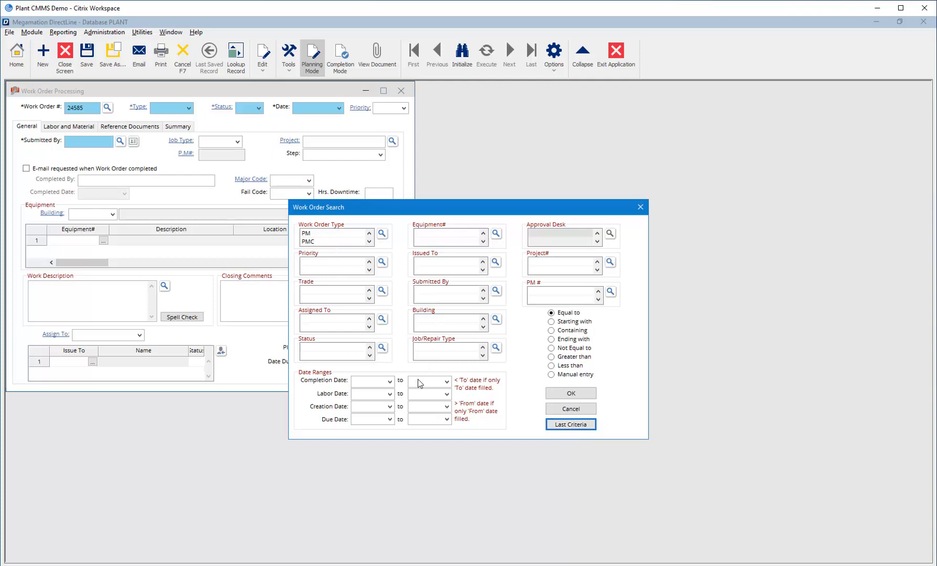
pyautogui.click(361, 350)
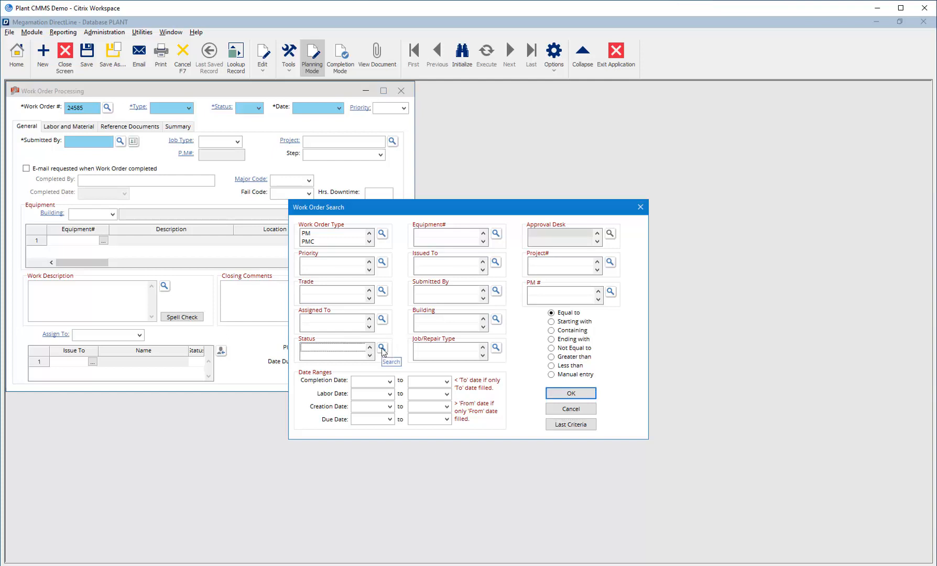
pyautogui.click(382, 348)
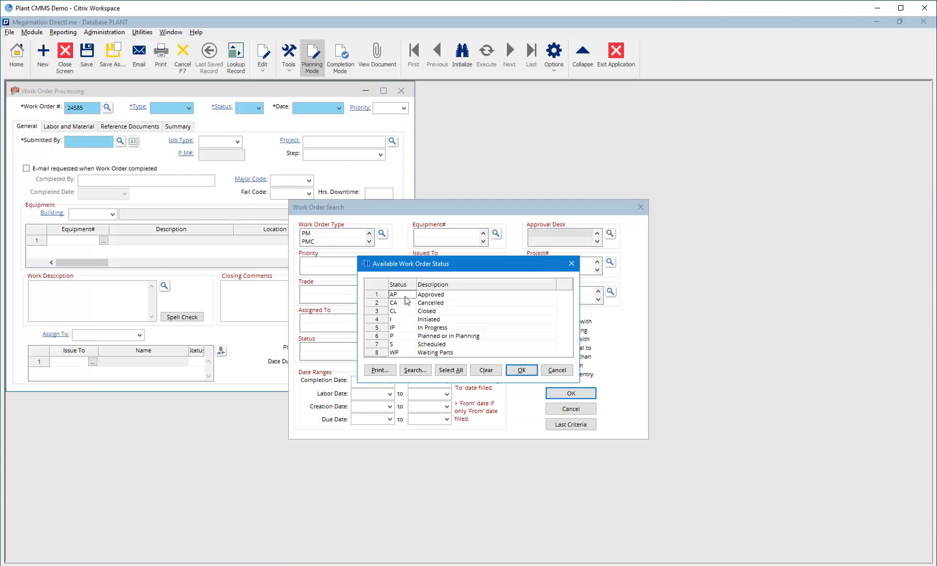
pyautogui.click(404, 312)
pyautogui.keyDown('ctrl'); pyautogui.click(404, 302); pyautogui.keyUp('ctrl')
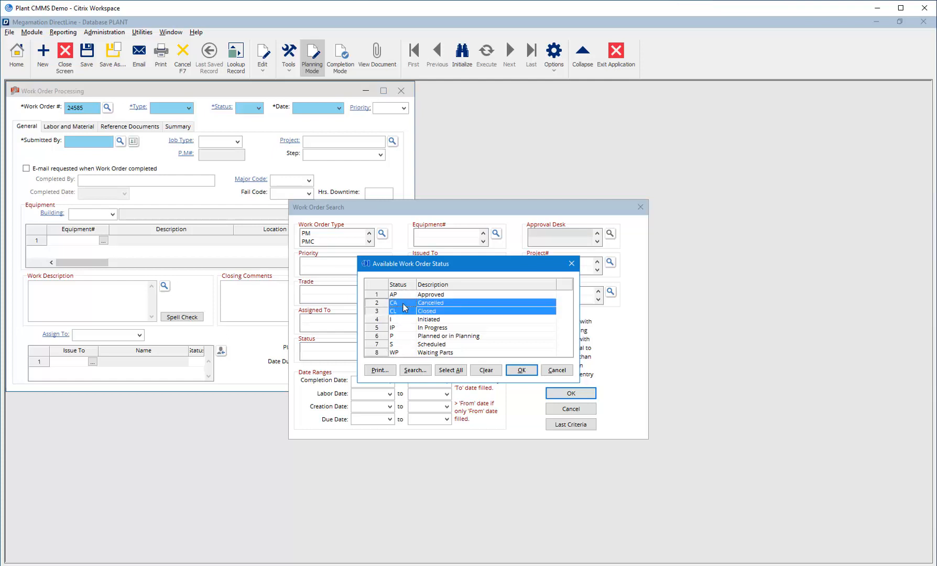
pyautogui.click(517, 372)
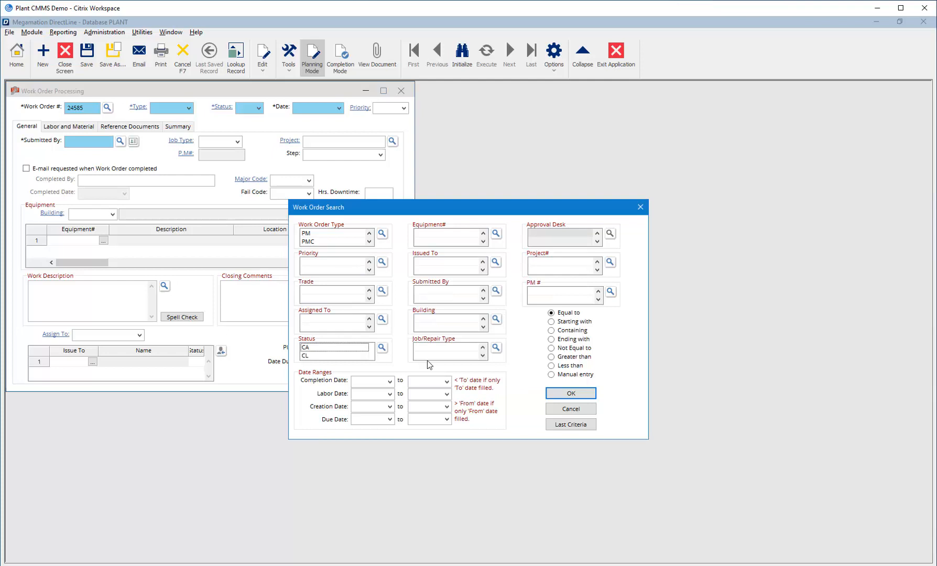
pyautogui.click(553, 349)
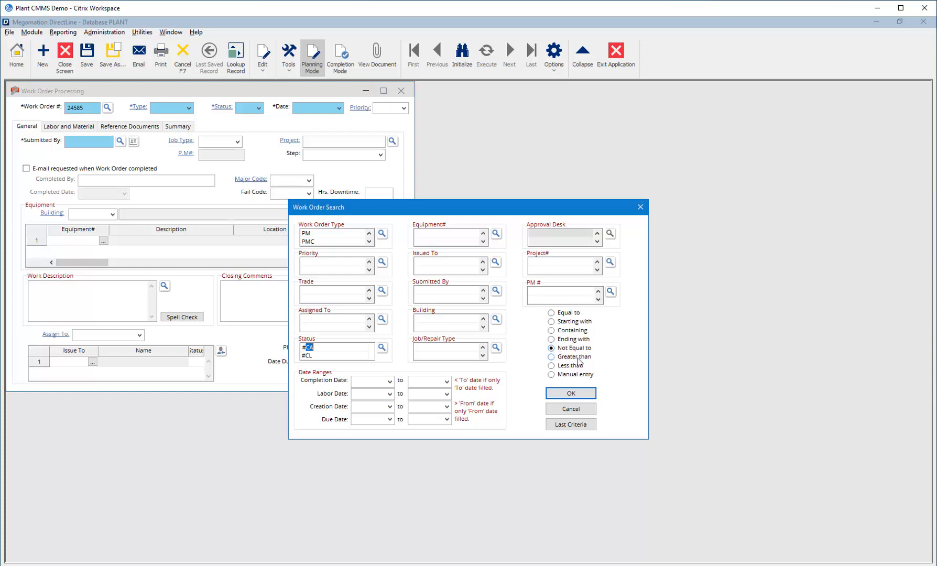
pyautogui.click(573, 393)
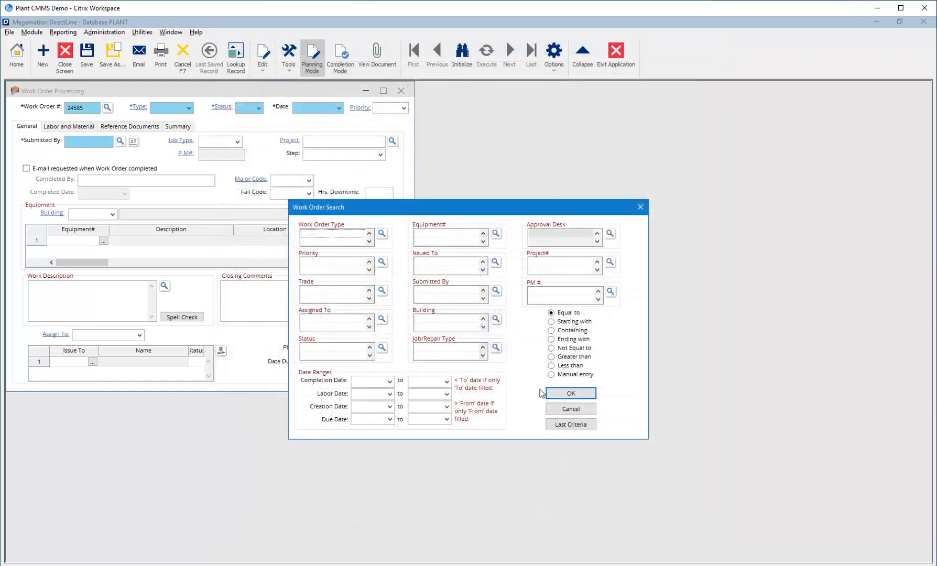
# Reload the last work order criteria, add a Containing filter on Equipment# for the compressors, and run the search.
pyautogui.click(576, 425)
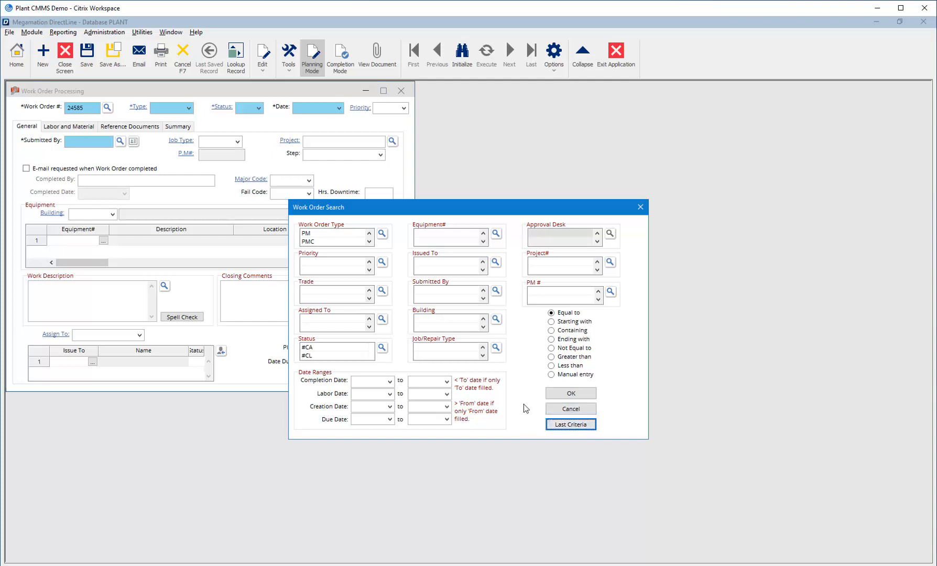
pyautogui.click(426, 236)
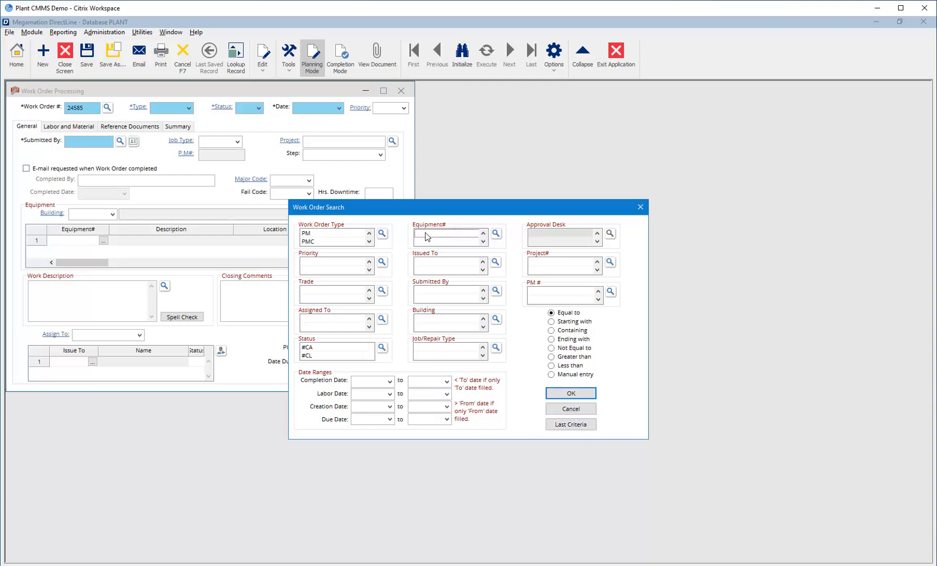
pyautogui.write('compressor')
pyautogui.click(552, 331)
pyautogui.click(560, 394)
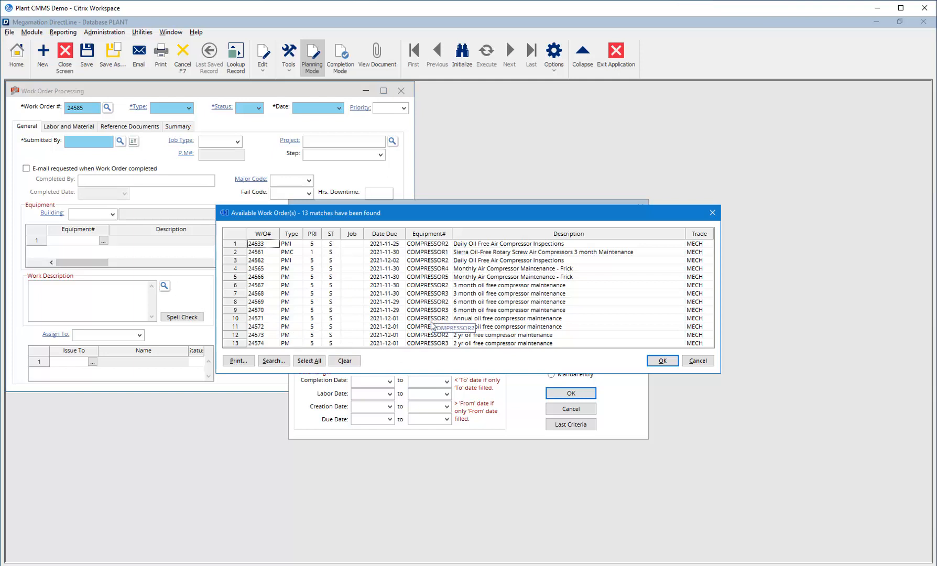
# Close the compressor results and search for work orders with a creation date from 2021-09-01 to 2021-09-30.
pyautogui.press('Escape')
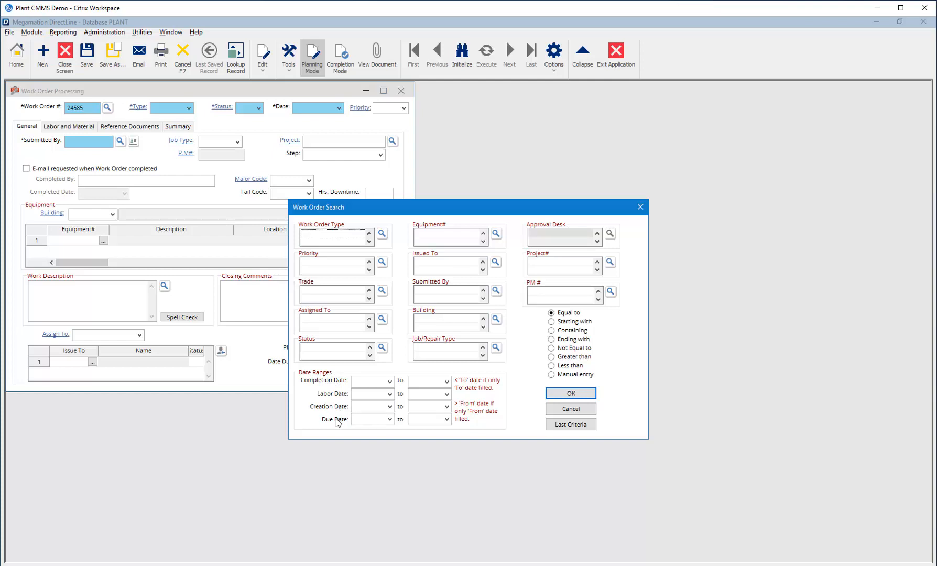
pyautogui.click(389, 407)
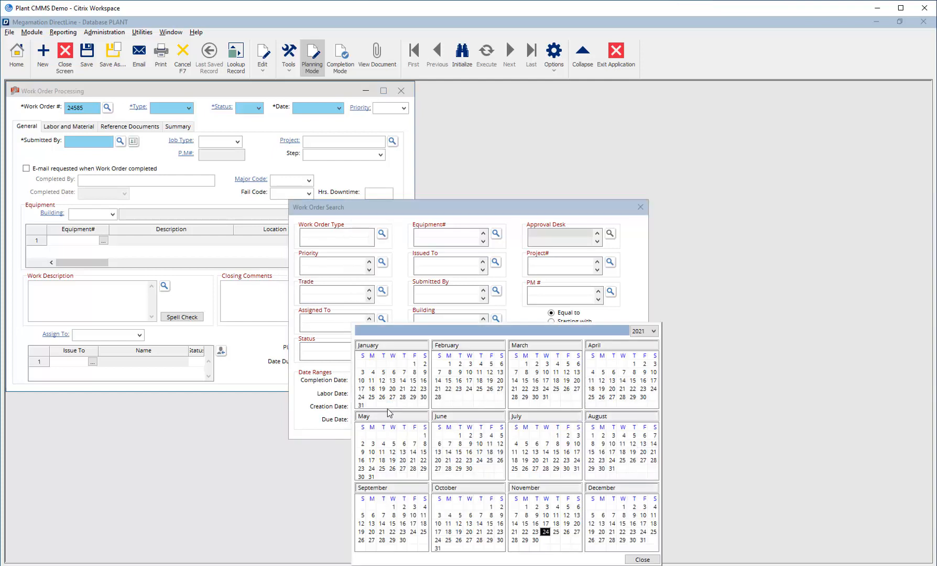
pyautogui.click(392, 507)
pyautogui.click(391, 507)
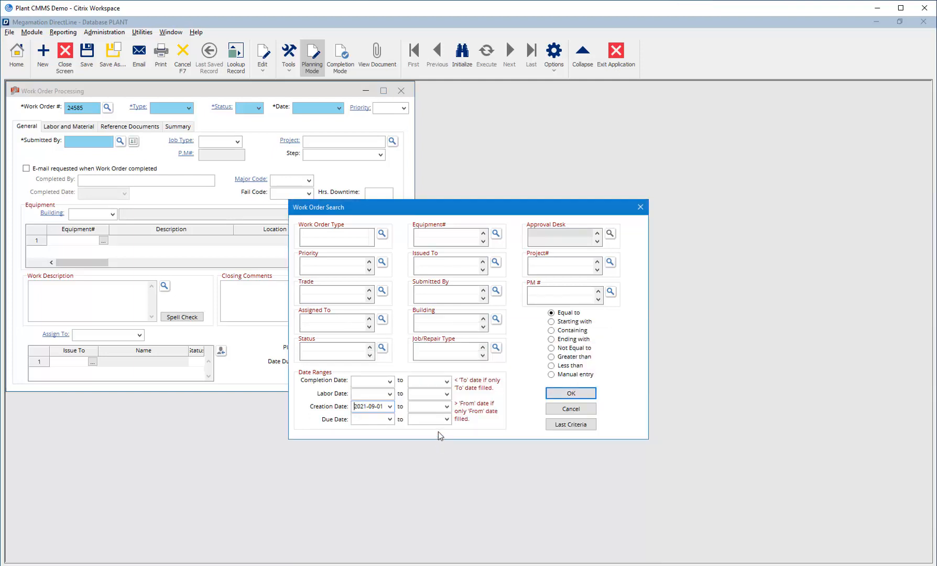
pyautogui.click(446, 406)
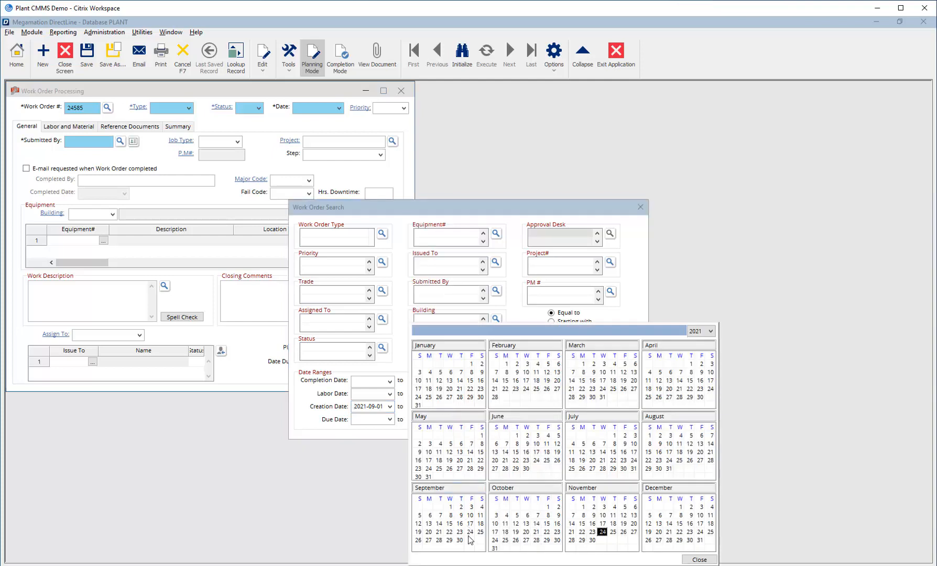
pyautogui.click(460, 539)
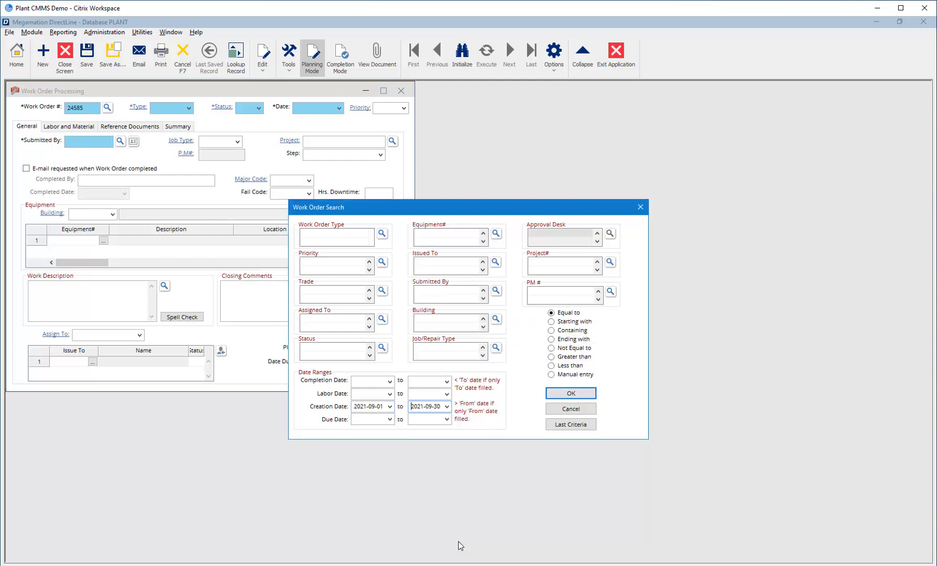
pyautogui.click(562, 394)
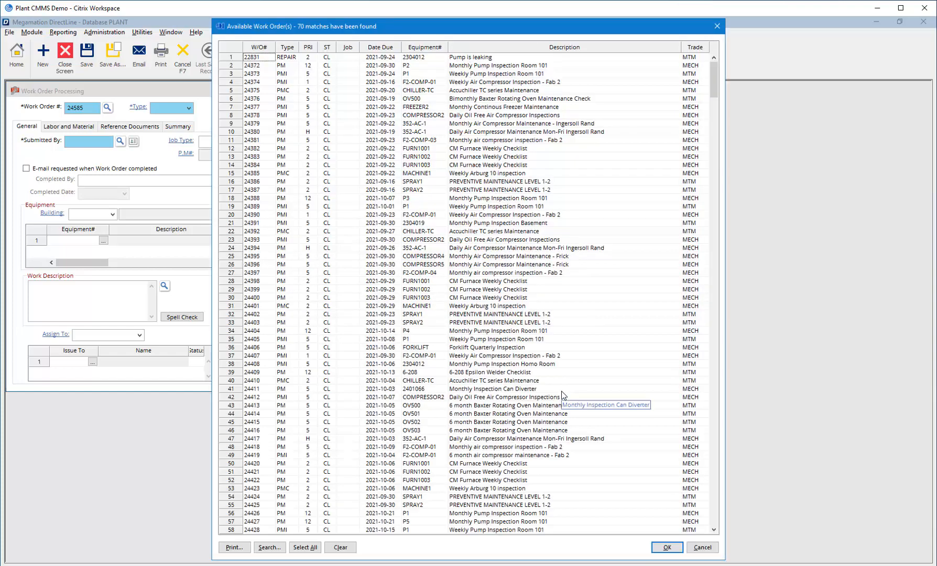
# Clear the creation From date, search with only the To date 2021-09-30, and close the resulting list.
pyautogui.click(702, 547)
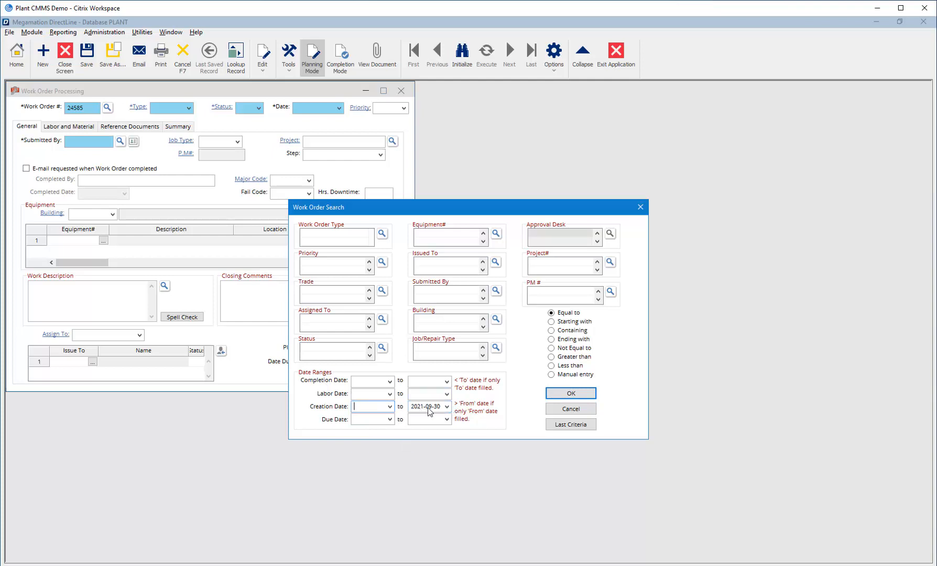
pyautogui.click(559, 393)
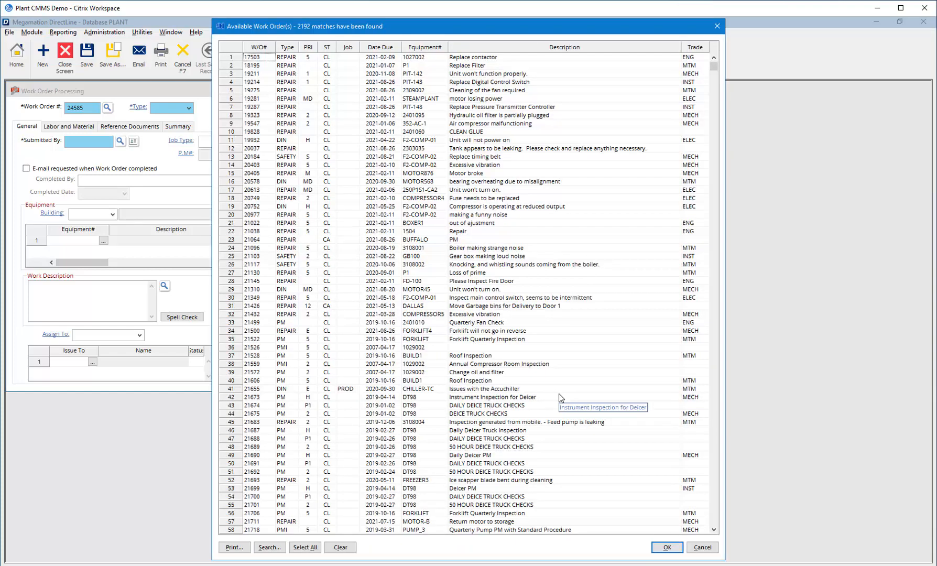
pyautogui.click(703, 547)
# Remove the creation To date, set only the From date to 2021-09-01, and run the work order search.
pyautogui.doubleClick(427, 406)
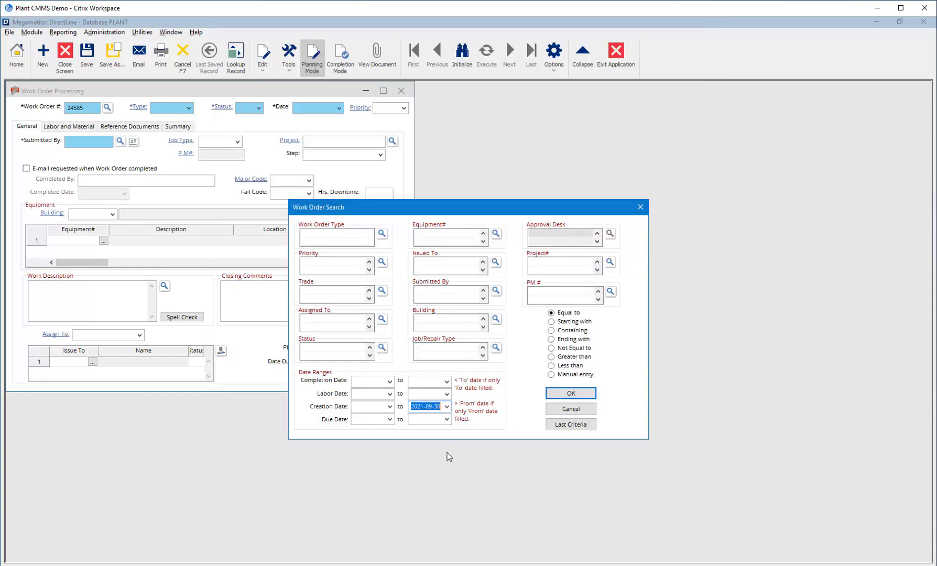
pyautogui.press('Delete')
pyautogui.click(390, 406)
pyautogui.click(393, 506)
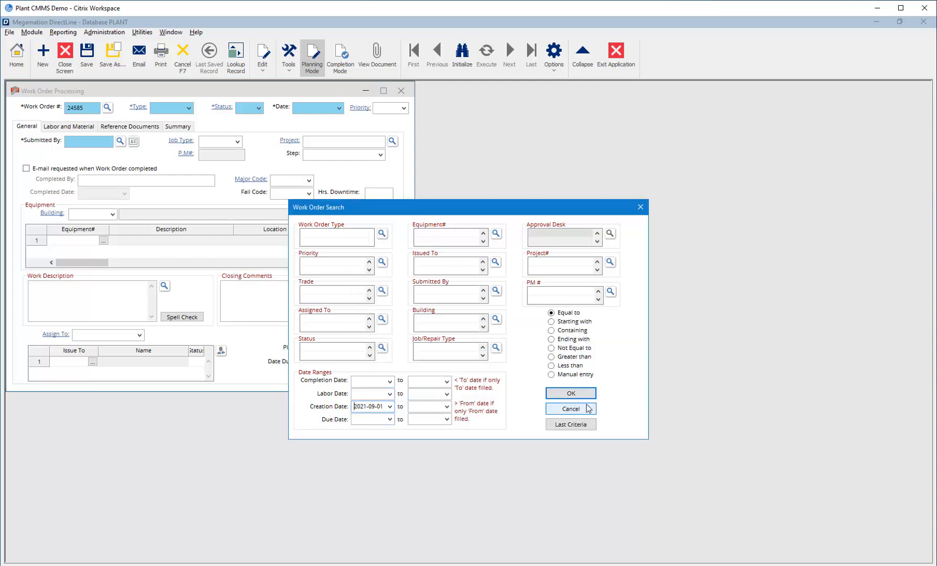
pyautogui.click(570, 394)
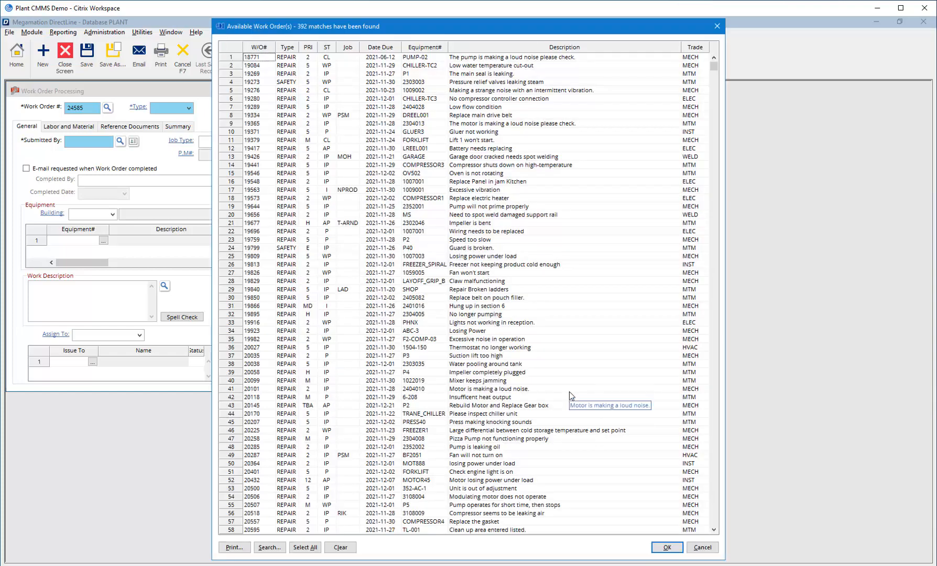